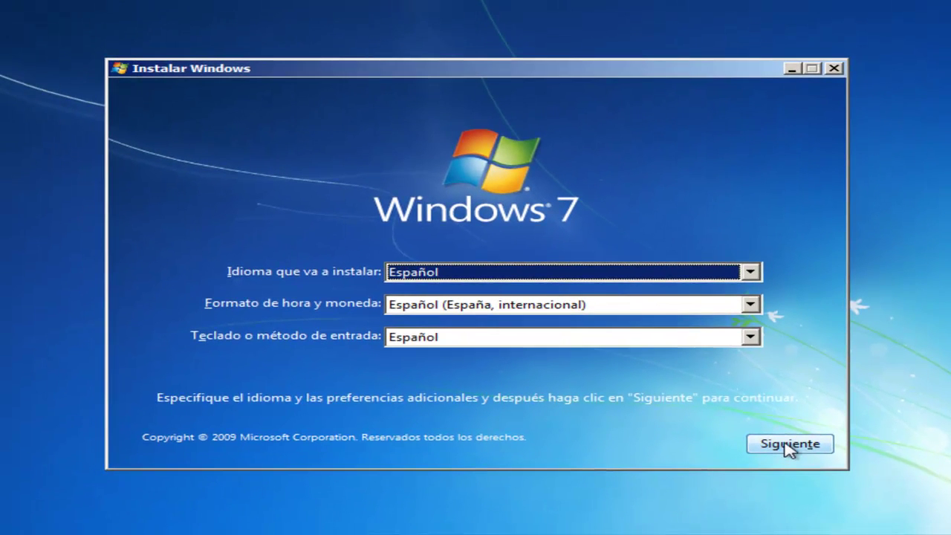
- Keep the Spanish language settings, accept the Windows 7 licence terms, and pick the Personalizada (avanzada) install
click(790, 444)
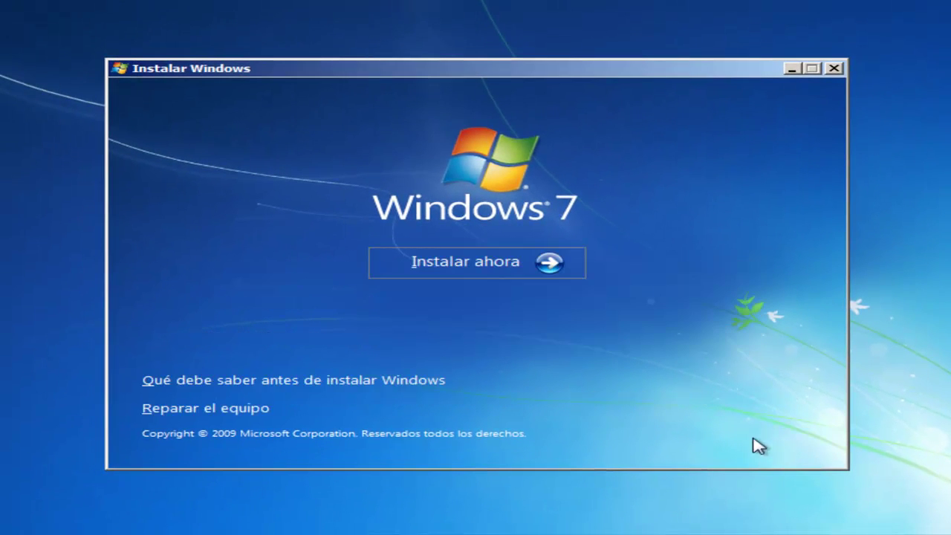
click(460, 270)
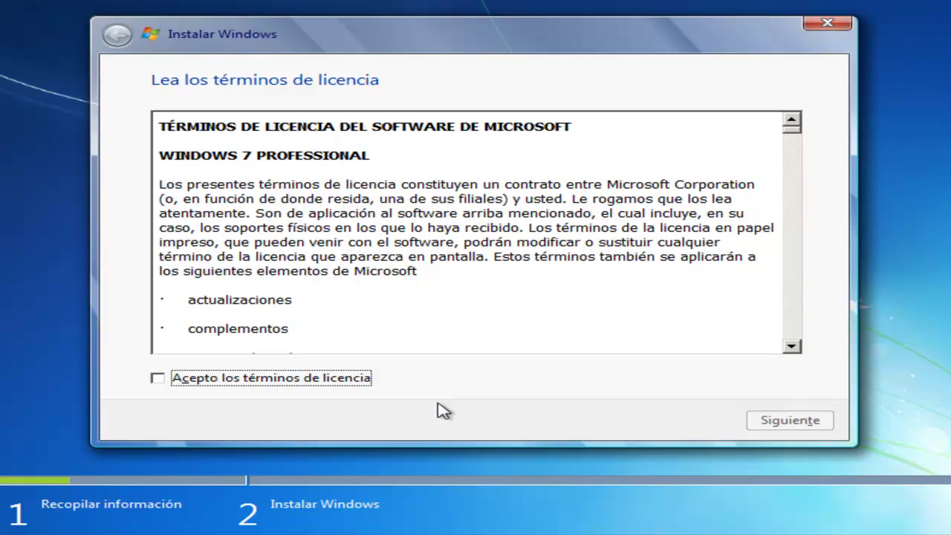
click(158, 379)
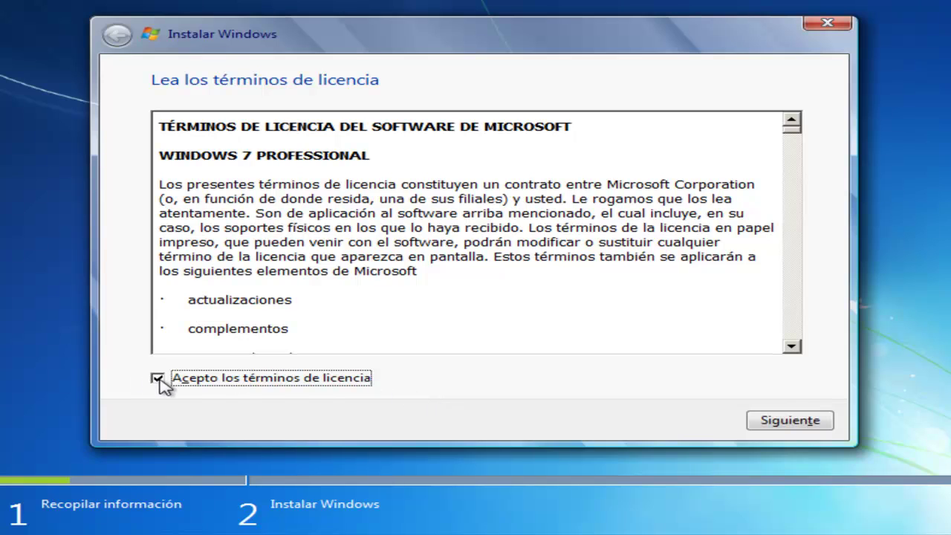
click(791, 420)
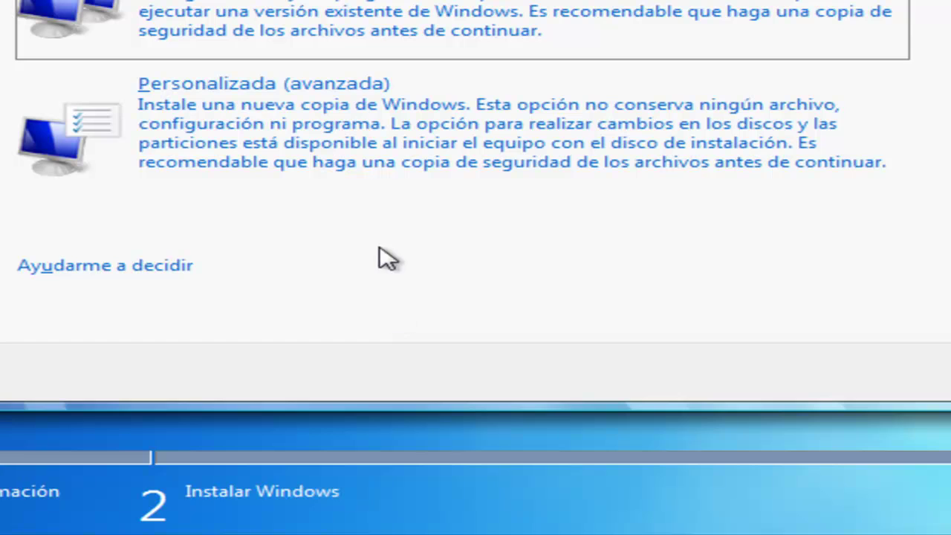
click(251, 132)
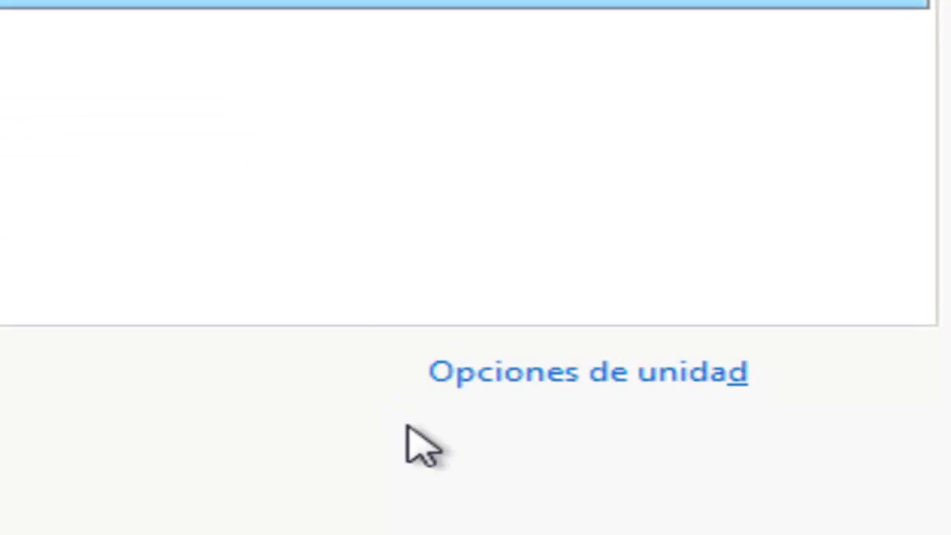
- Create a new partition on disk 0, replacing the default 81920 MB size with 62000 MB
click(535, 355)
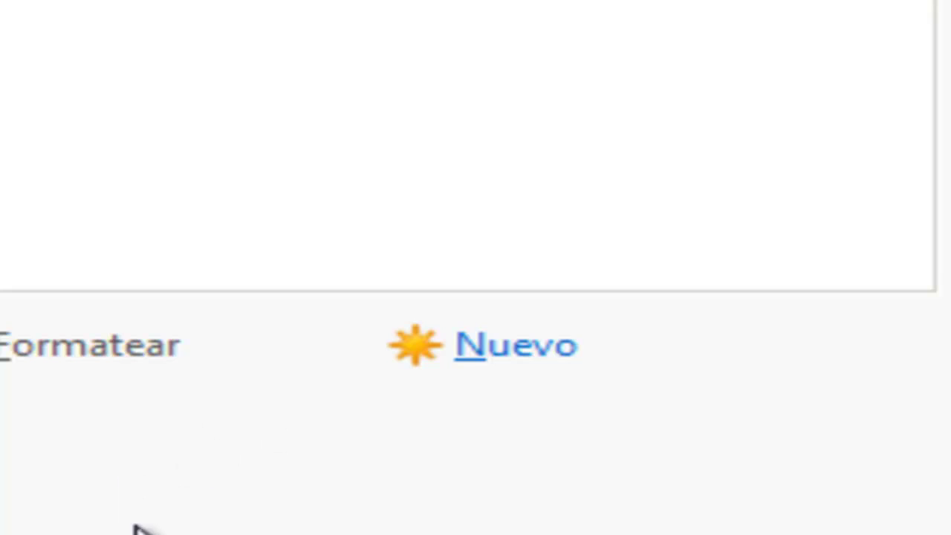
click(492, 345)
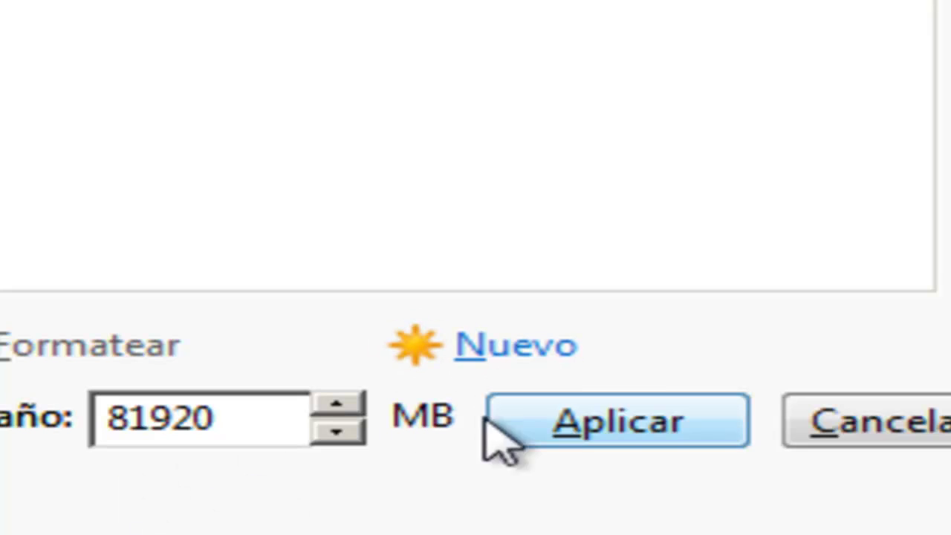
click(241, 416)
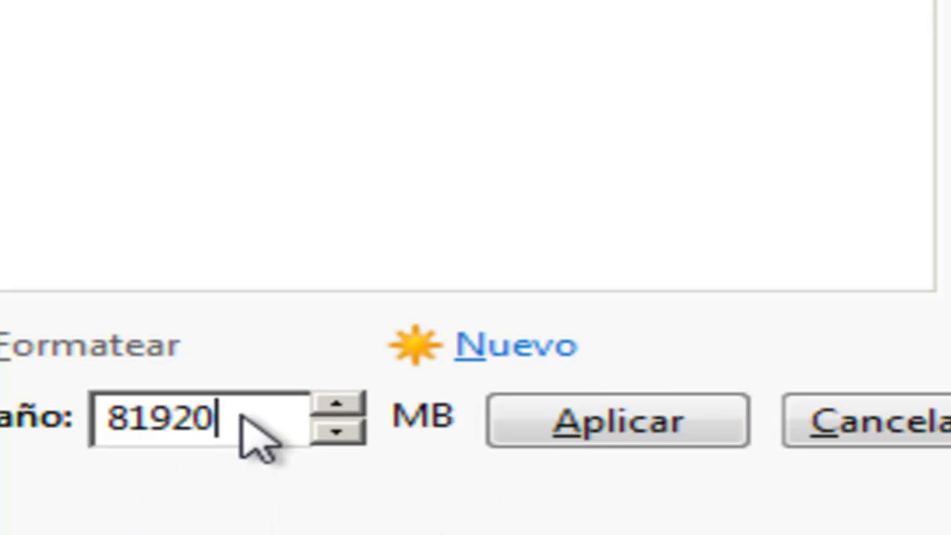
key(BackSpace)
key(BackSpace)
key(BackSpace)
key(BackSpace)
key(BackSpace)
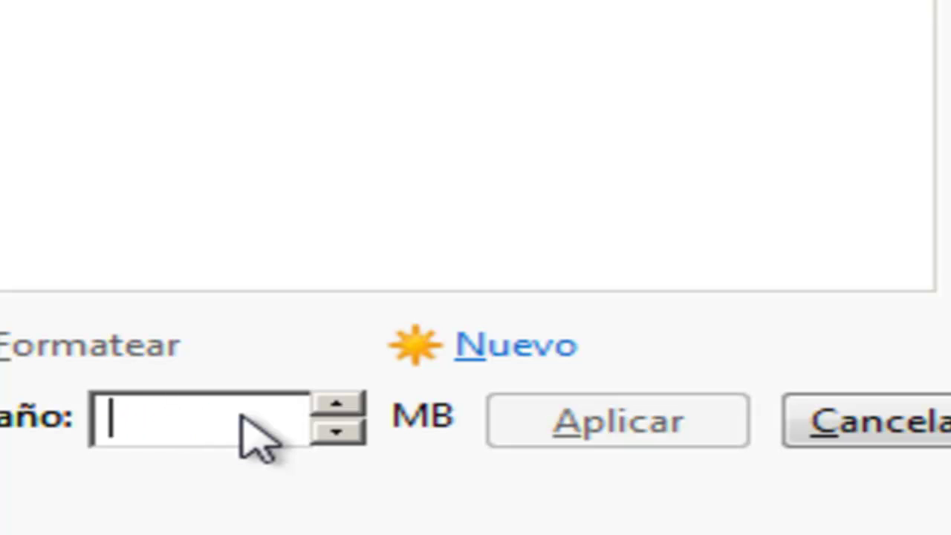
text(622)
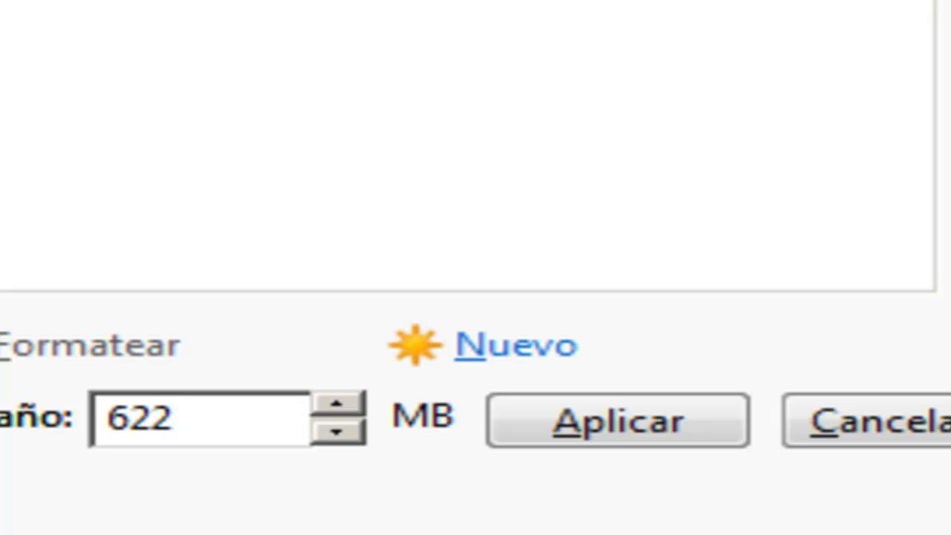
key(BackSpace)
text(000)
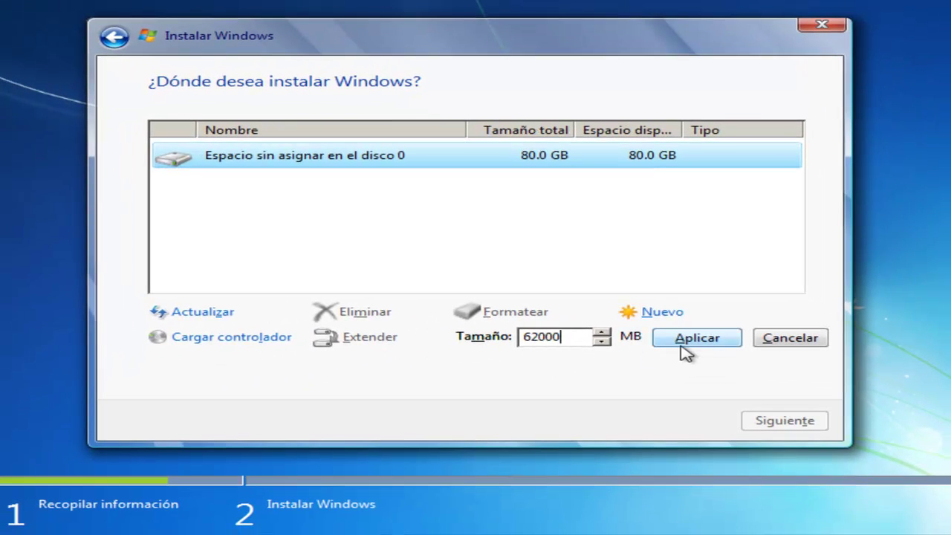
click(690, 341)
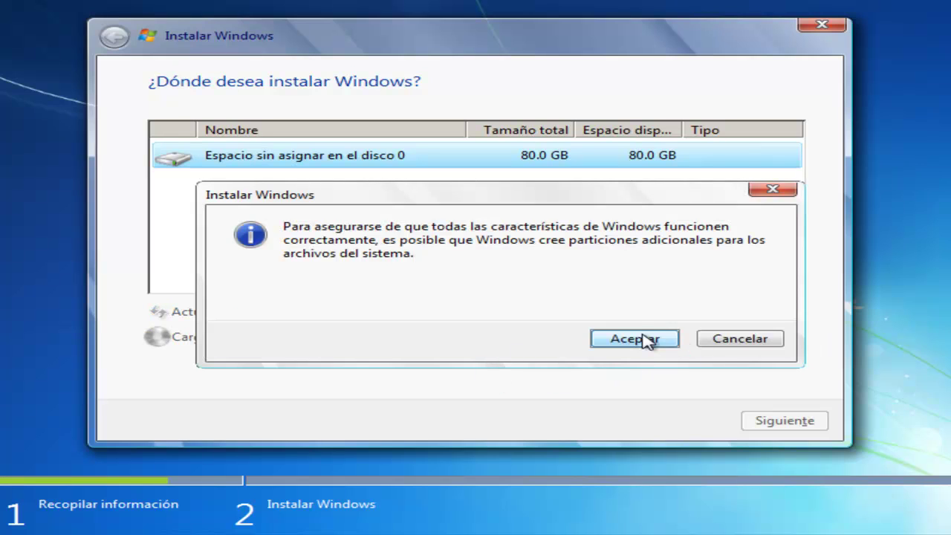
- Allow the extra system partition and format the 60.4 GB Disco 0 Partición 2
click(645, 340)
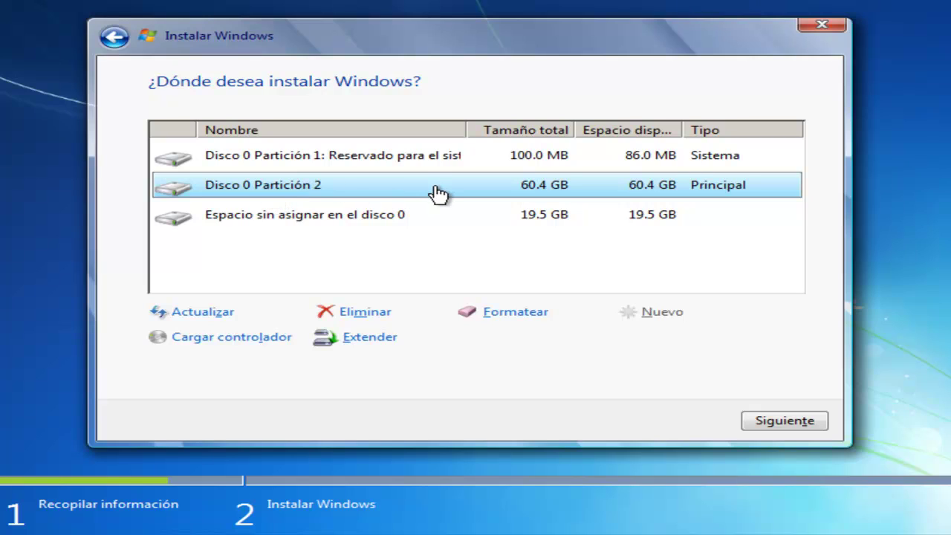
click(512, 314)
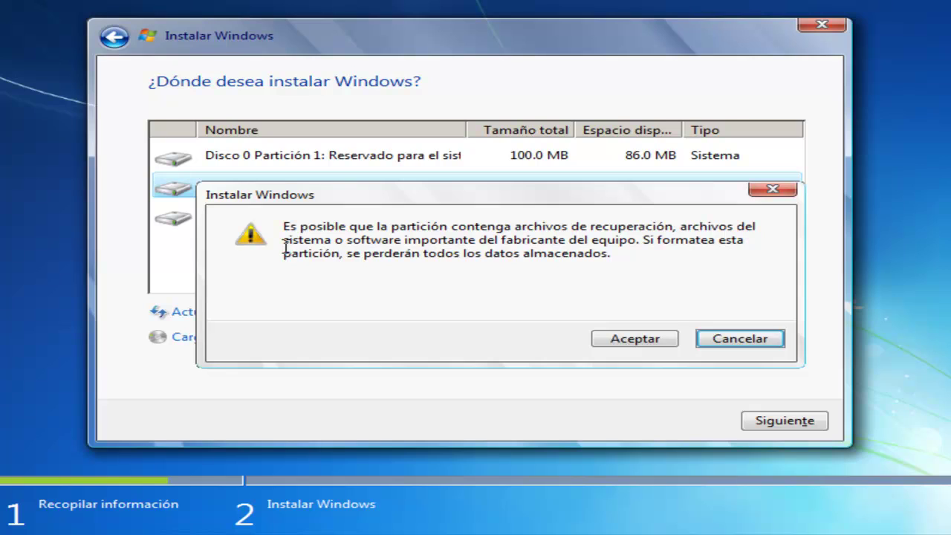
click(648, 344)
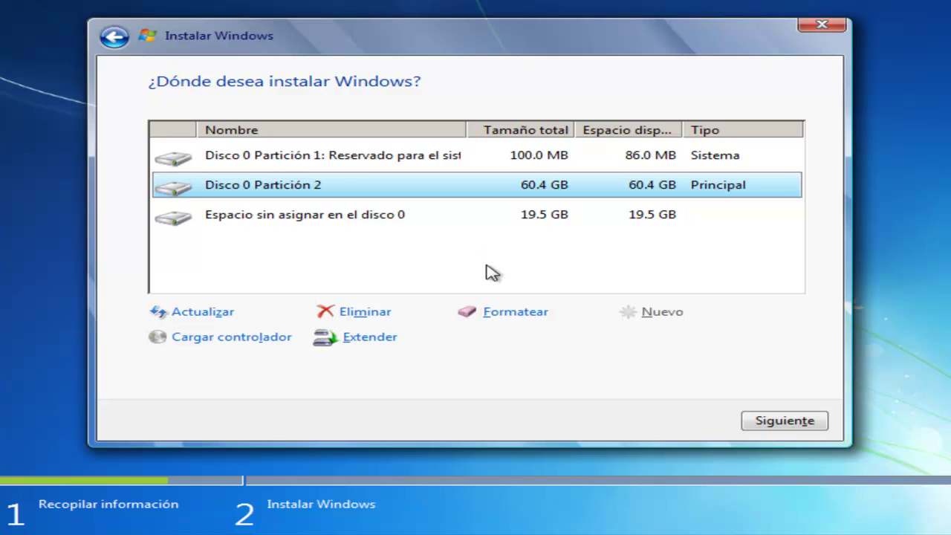
- Make a 19919 MB Disco 0 Partición 3 from the remaining unallocated space and select it
click(309, 221)
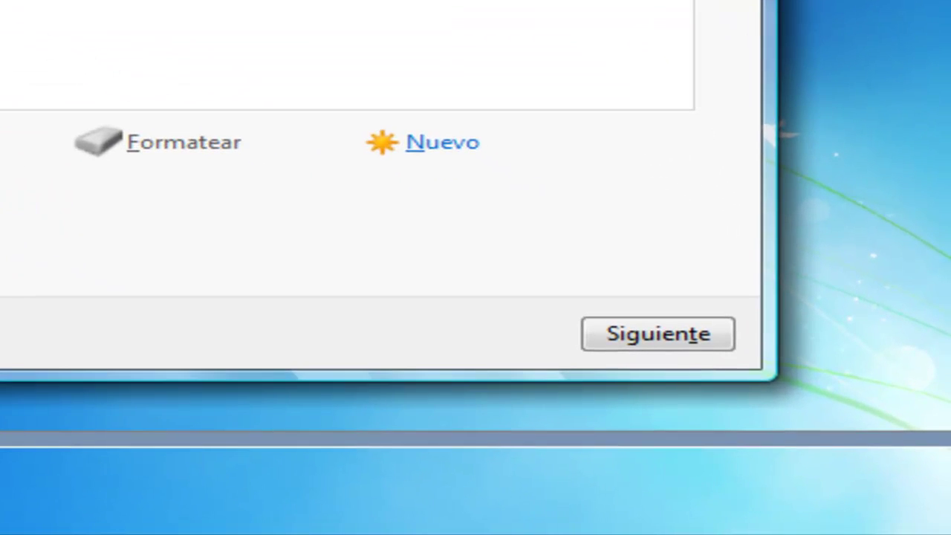
click(443, 145)
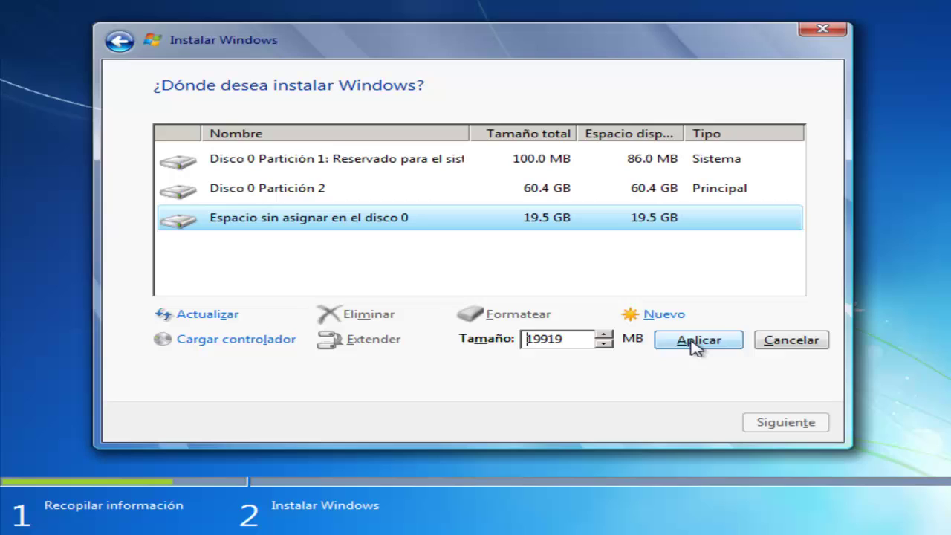
click(696, 343)
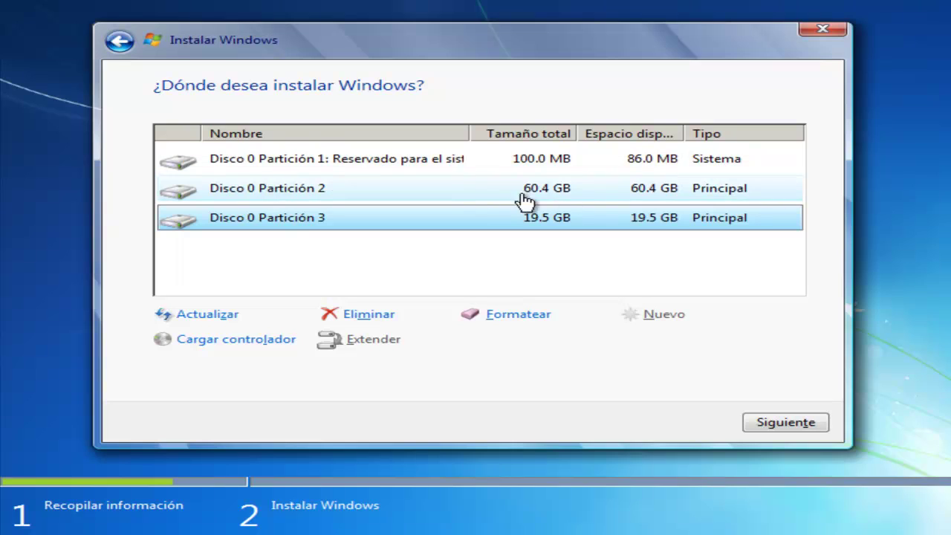
click(401, 199)
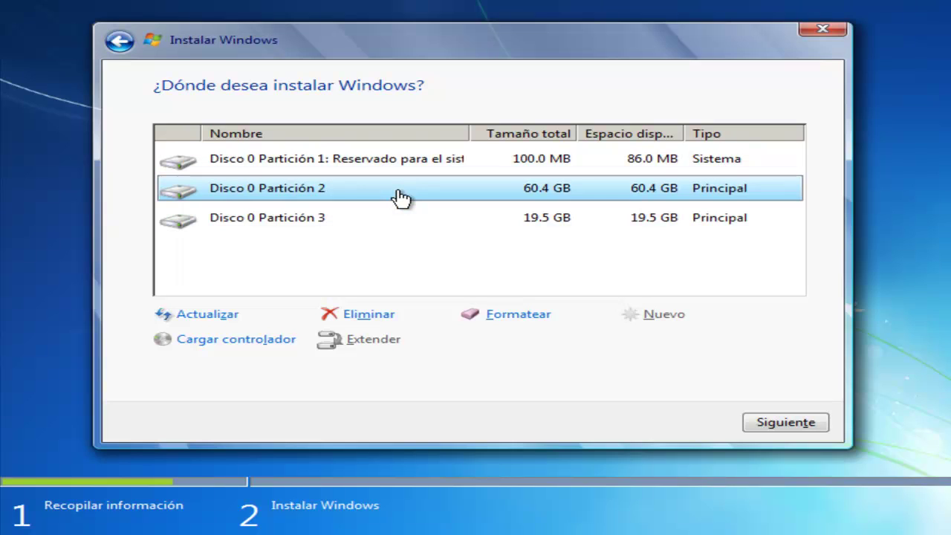
click(371, 227)
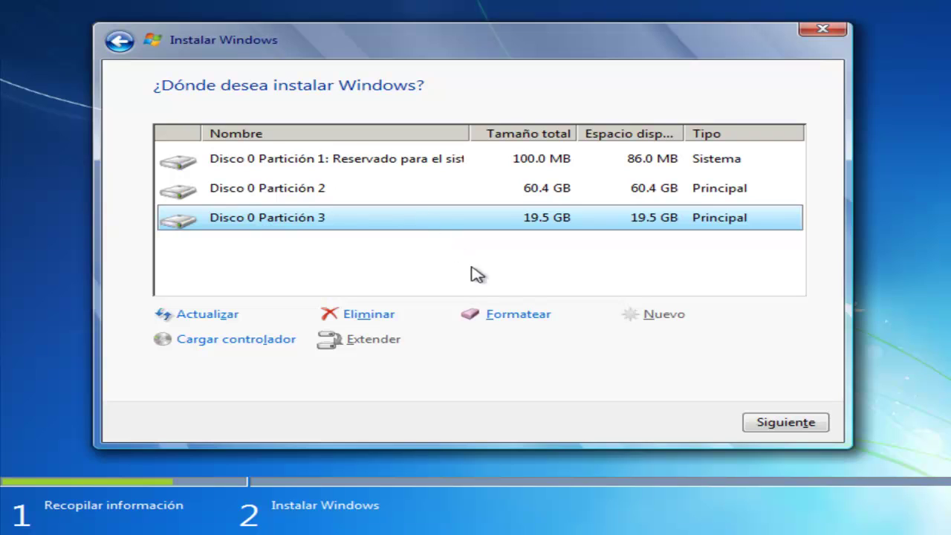
- Format the 19.5 GB Disco 0 Partición 3, confirming the data-loss warning
click(518, 315)
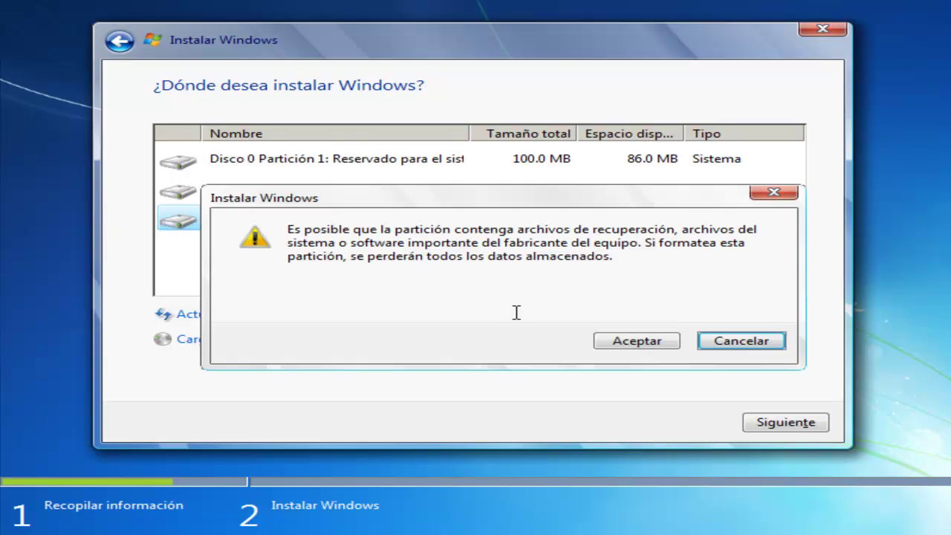
click(646, 342)
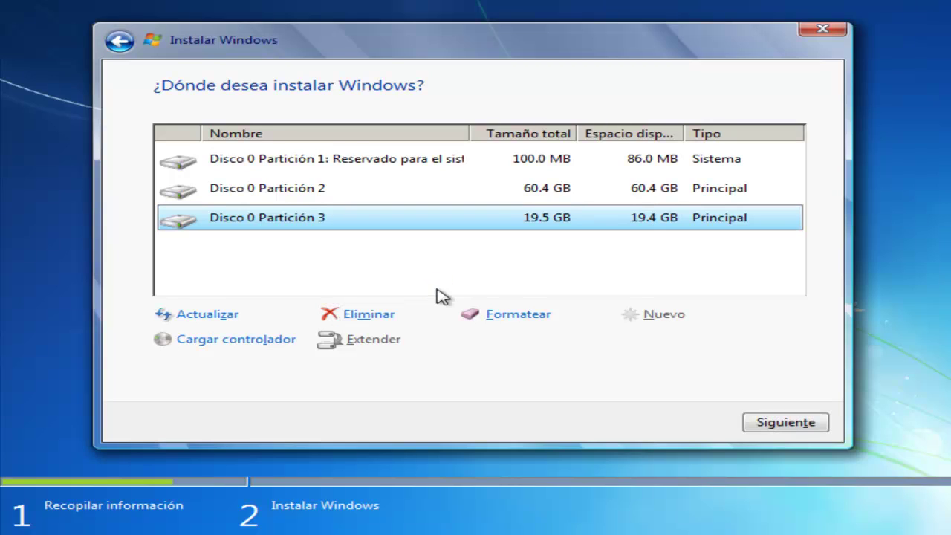
- Install Windows onto the 60.4 GB Disco 0 Partición 2
click(272, 191)
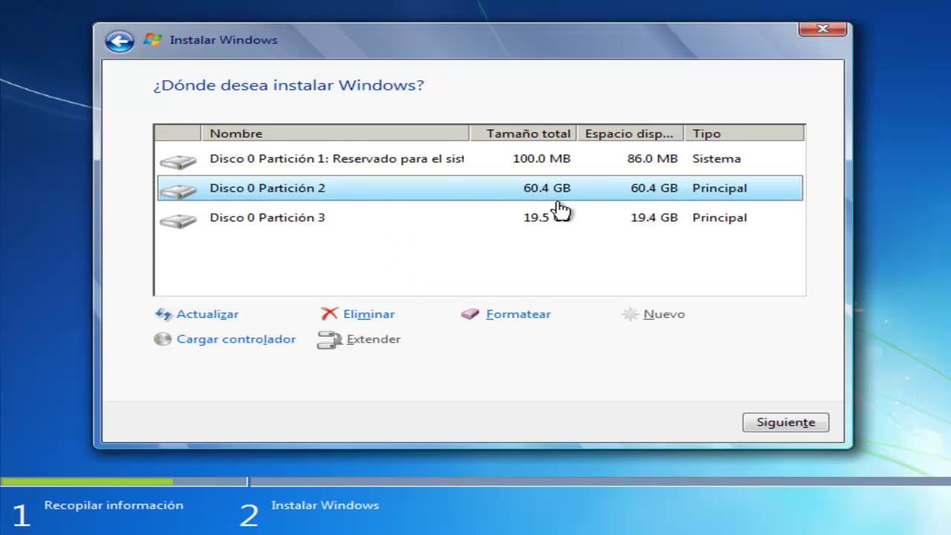
click(786, 423)
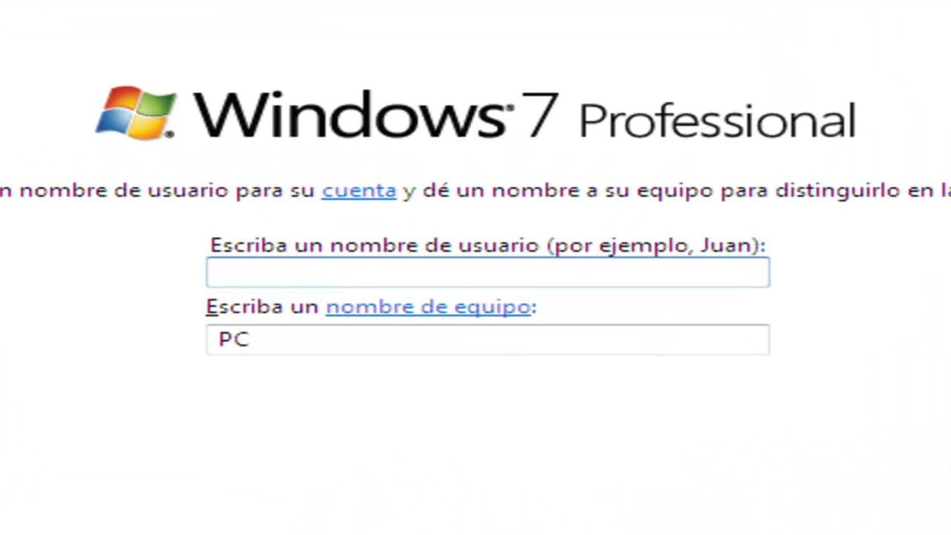
- Enter the account user name, keeping the computer name generated from it
text(ideas)
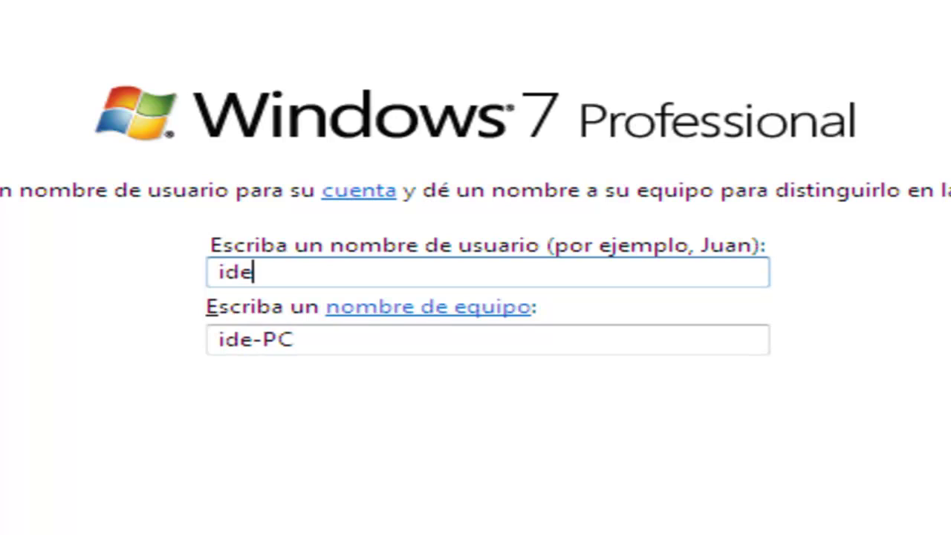
text(html5)
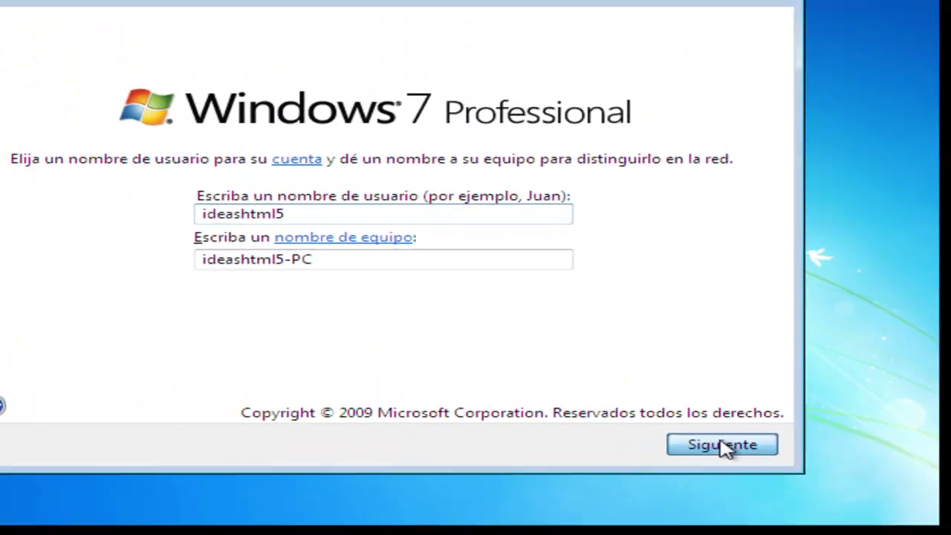
click(595, 407)
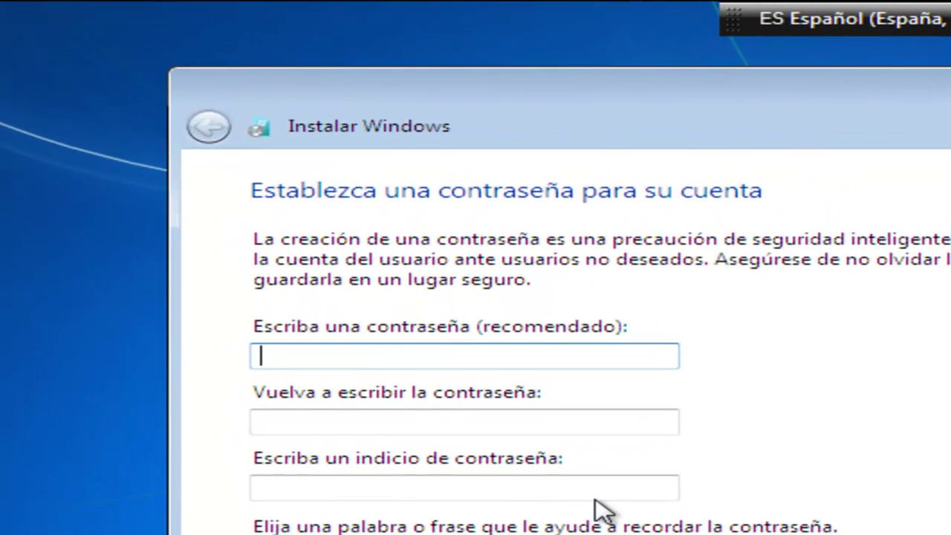
text(123)
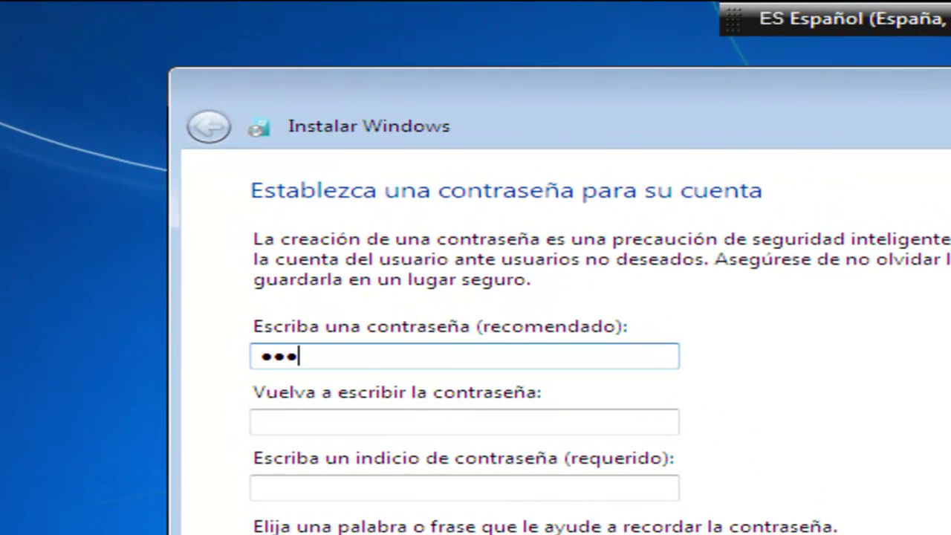
text(45678901)
key(Tab)
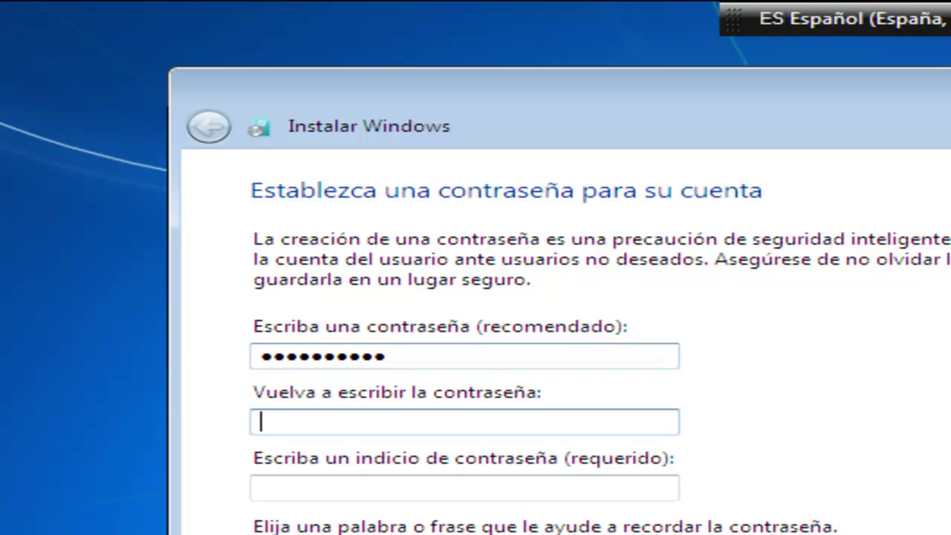
text(123)
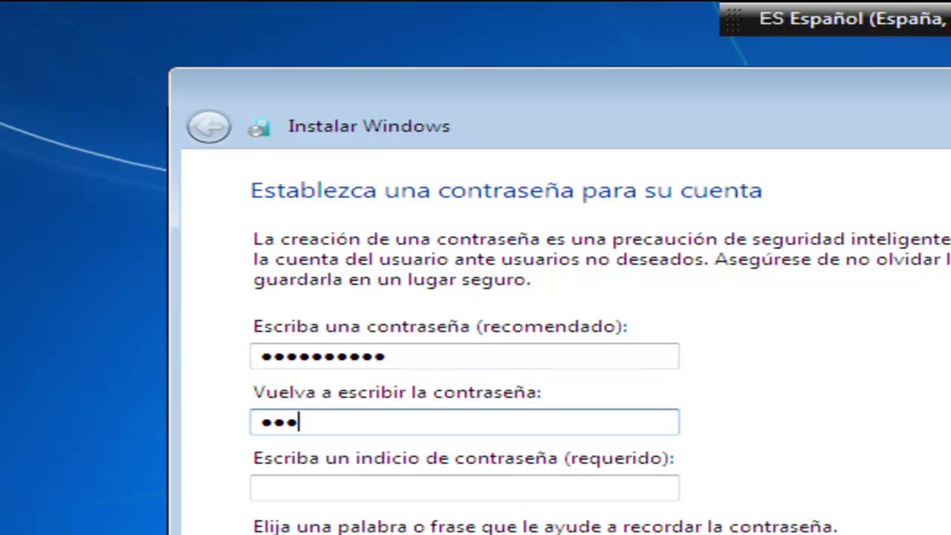
text(45678901)
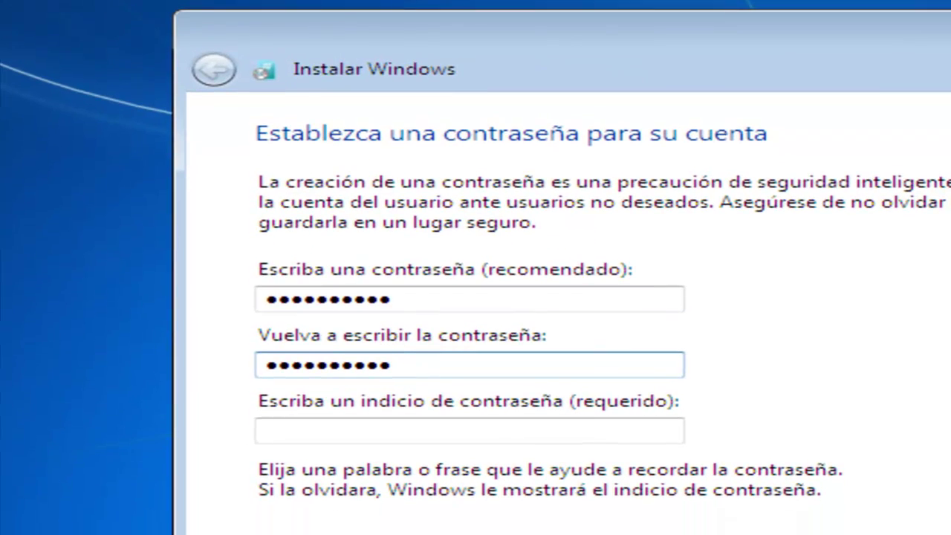
key(Tab)
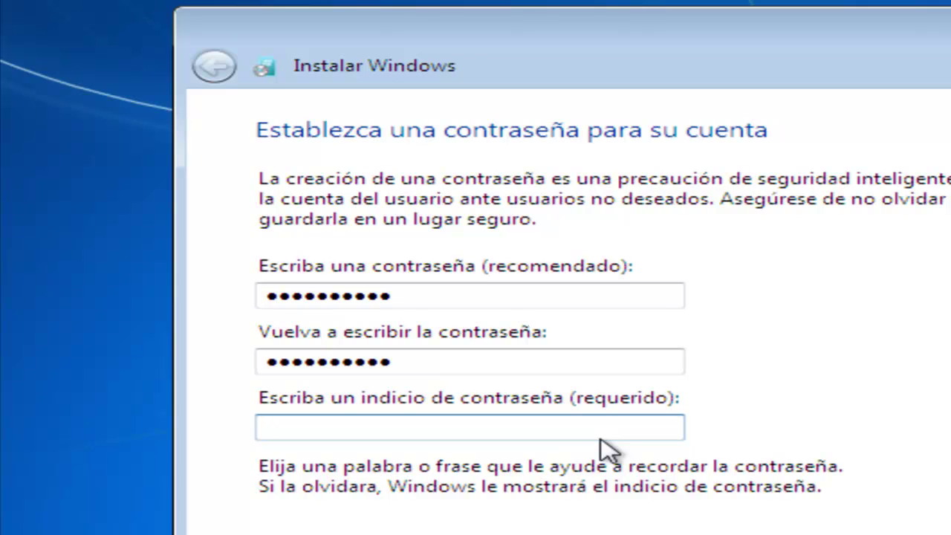
text(merienda)
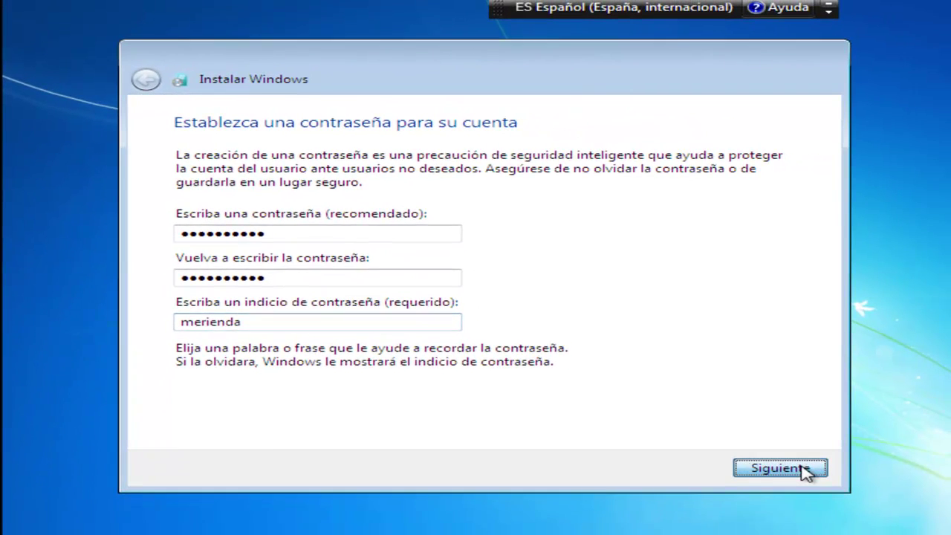
click(805, 469)
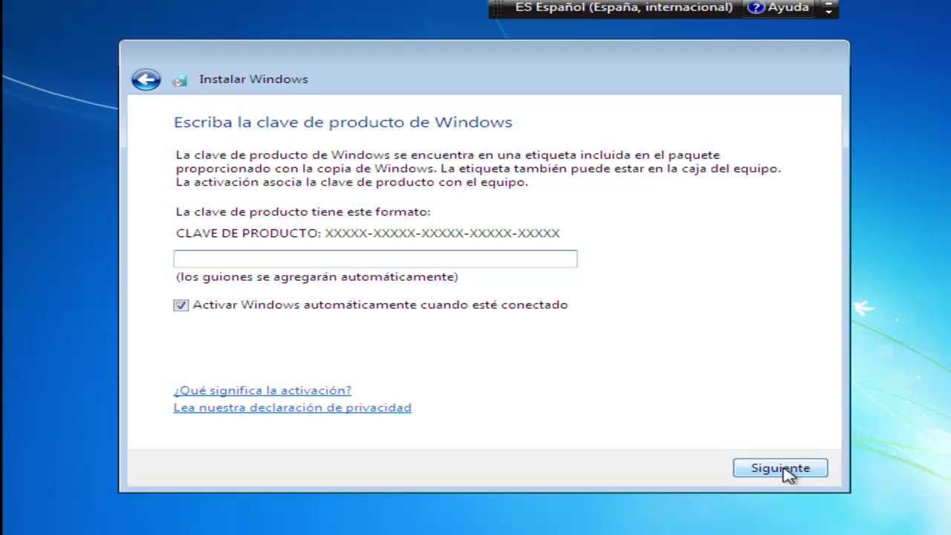
- Continue without entering a Windows product key
click(787, 469)
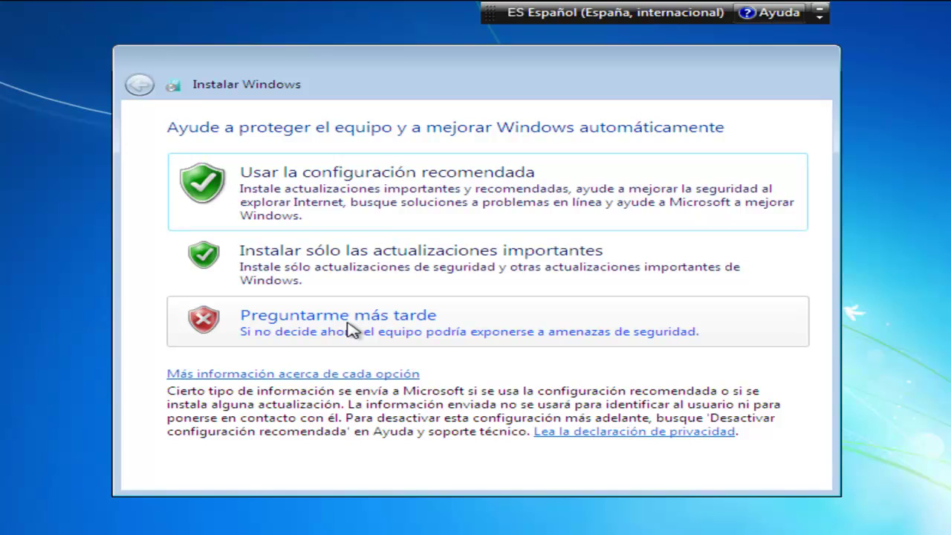
- Choose Preguntarme más tarde for updates and keep the UTC+01:00 time zone and date
click(349, 330)
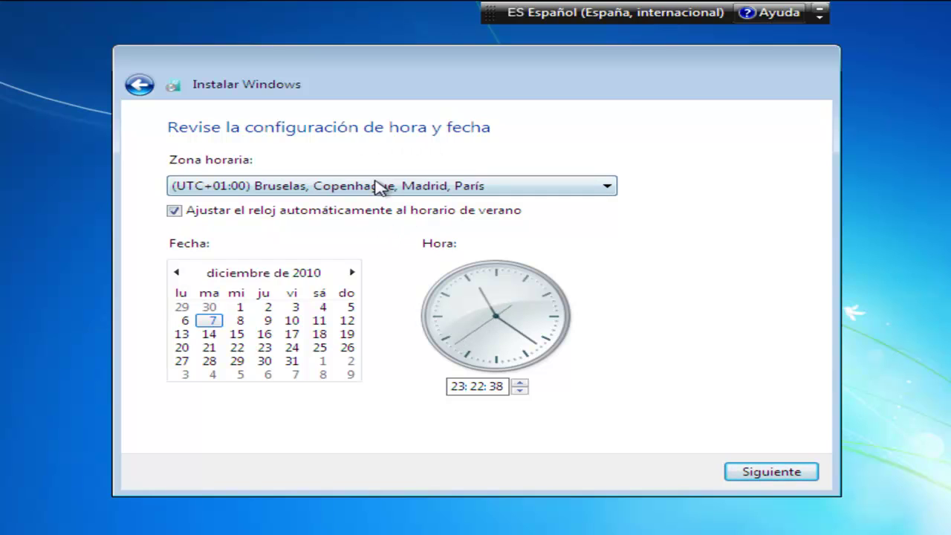
click(772, 476)
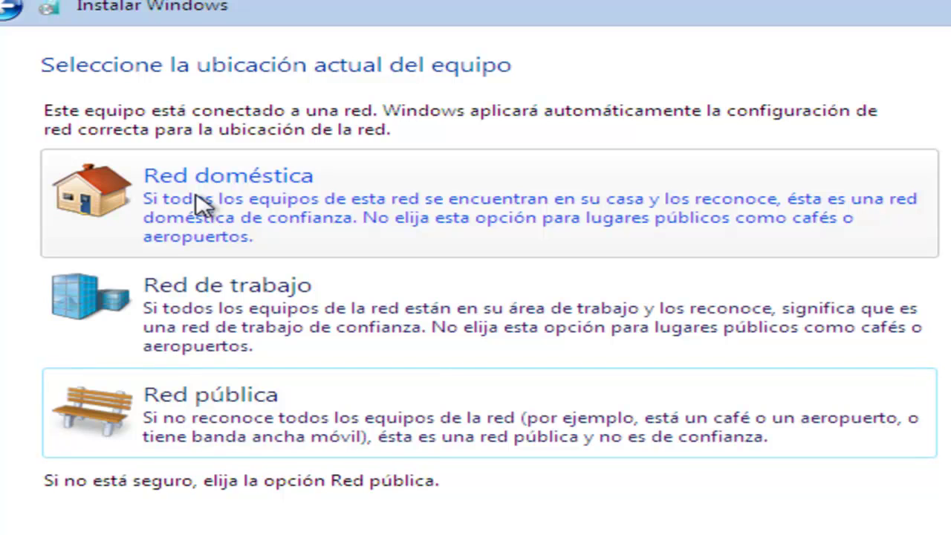
- Choose Red doméstica (home network) as the network location so setup applies network settings
click(201, 204)
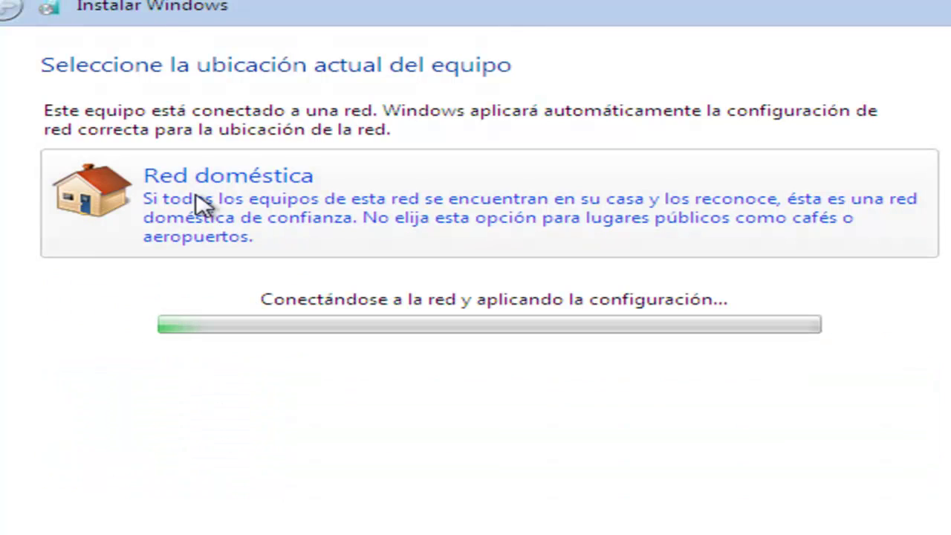